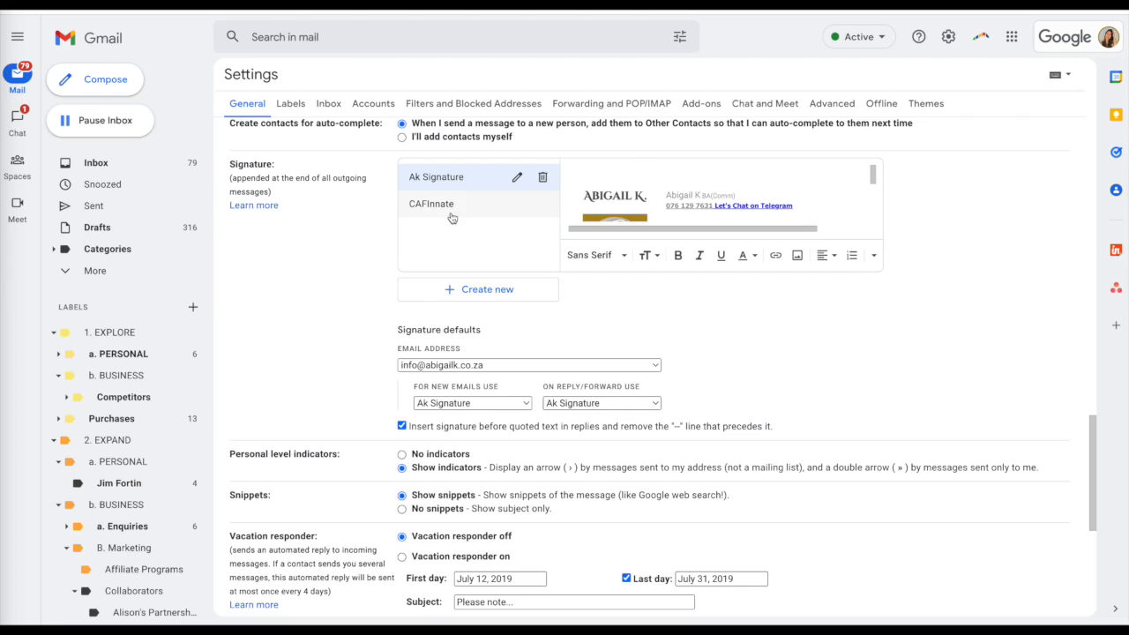
Step: Preview the existing Ak Signature and CAFInnate signatures
left_click(448, 205)
left_click(453, 179)
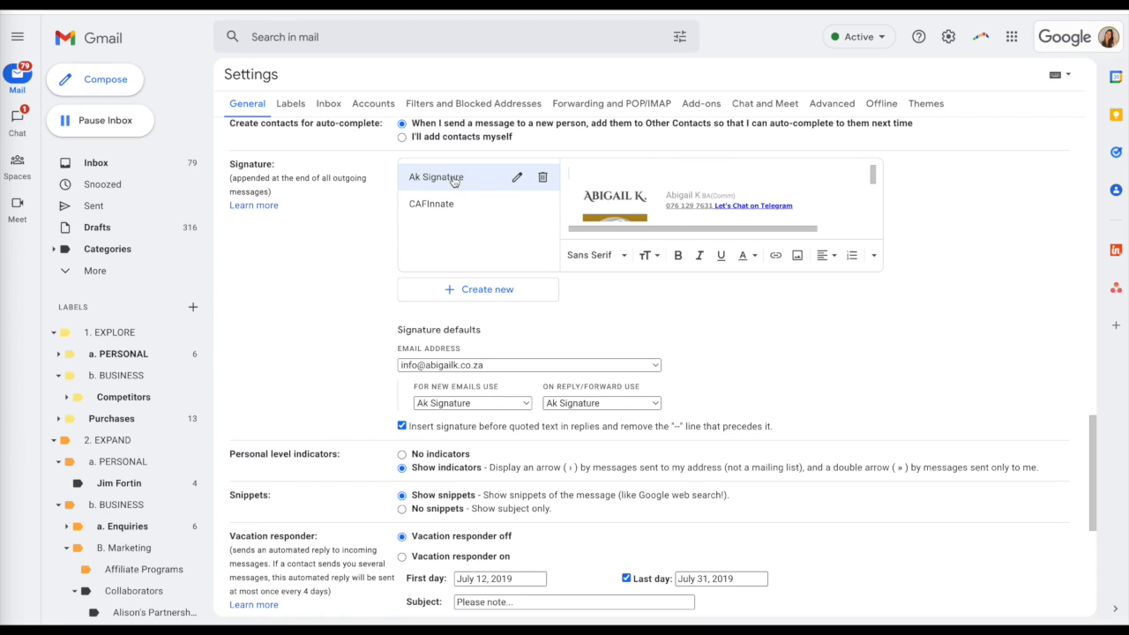
left_click(451, 204)
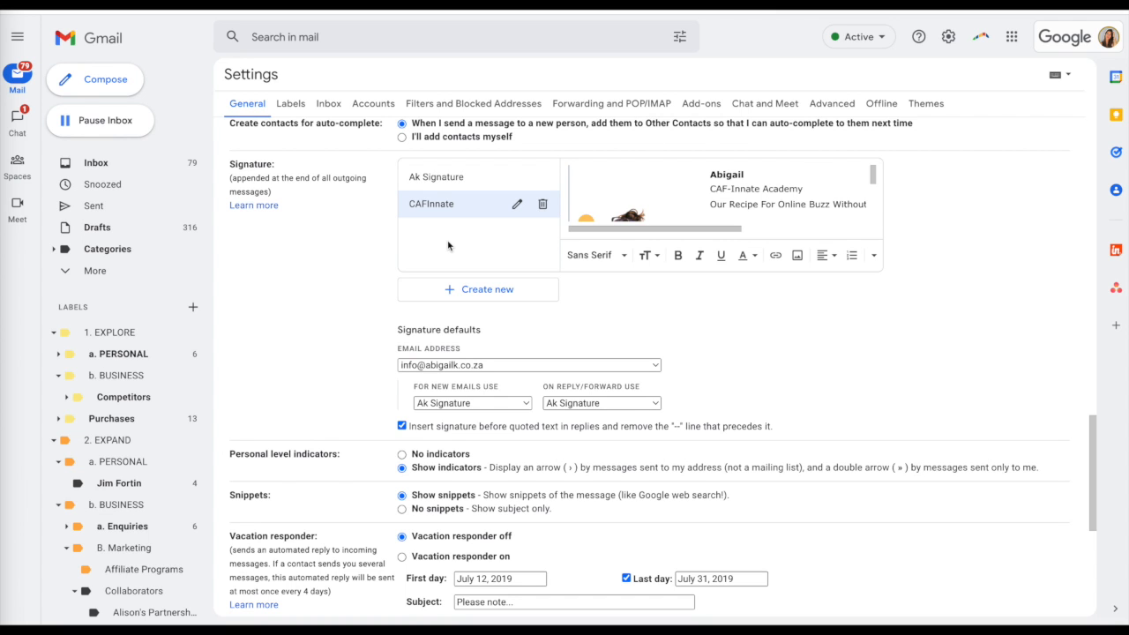
Step: Create a new signature named Test Signature with the text "This is a test Signature"
left_click(479, 290)
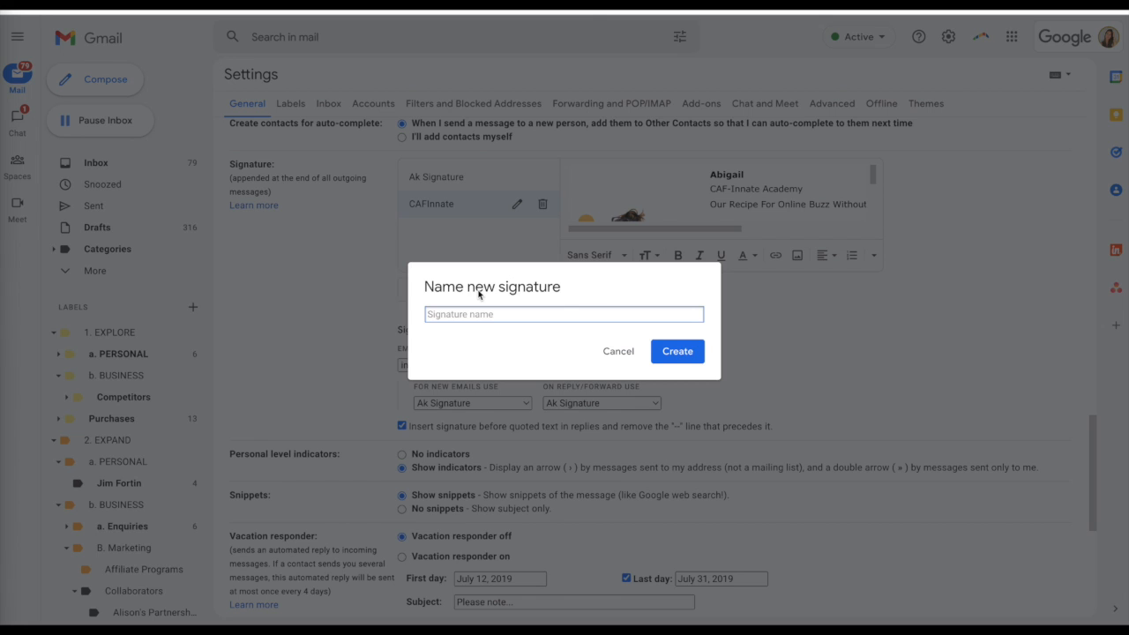
type("Test Signature")
left_click(676, 352)
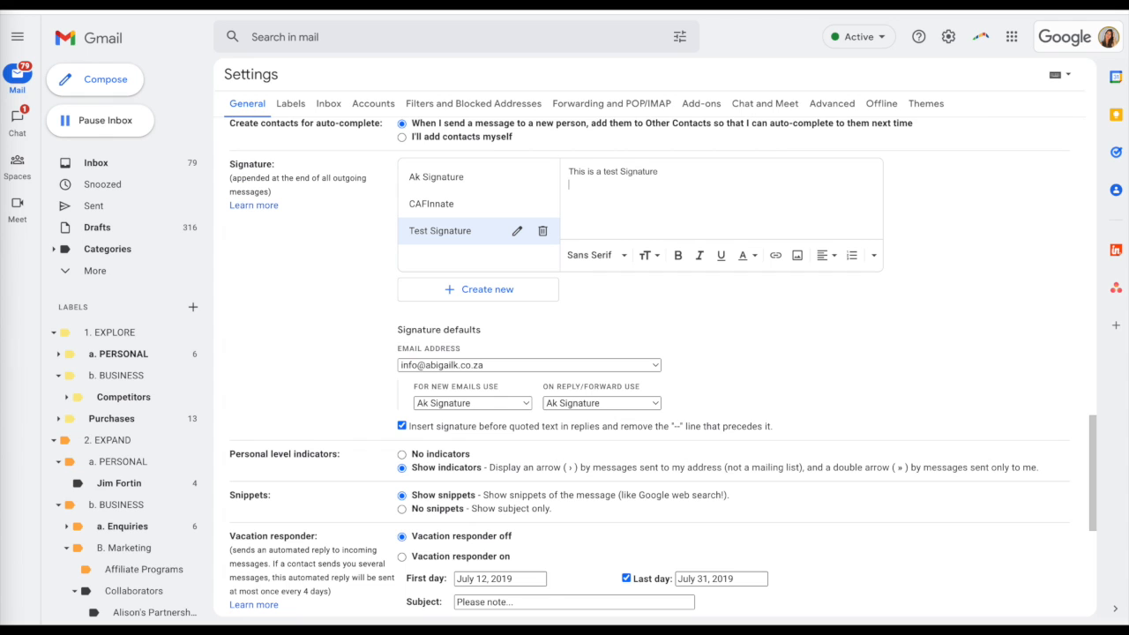
Step: Insert the "Cafinnate memb..." profile image from the Drive Photos folder into Test Signature
left_click(799, 257)
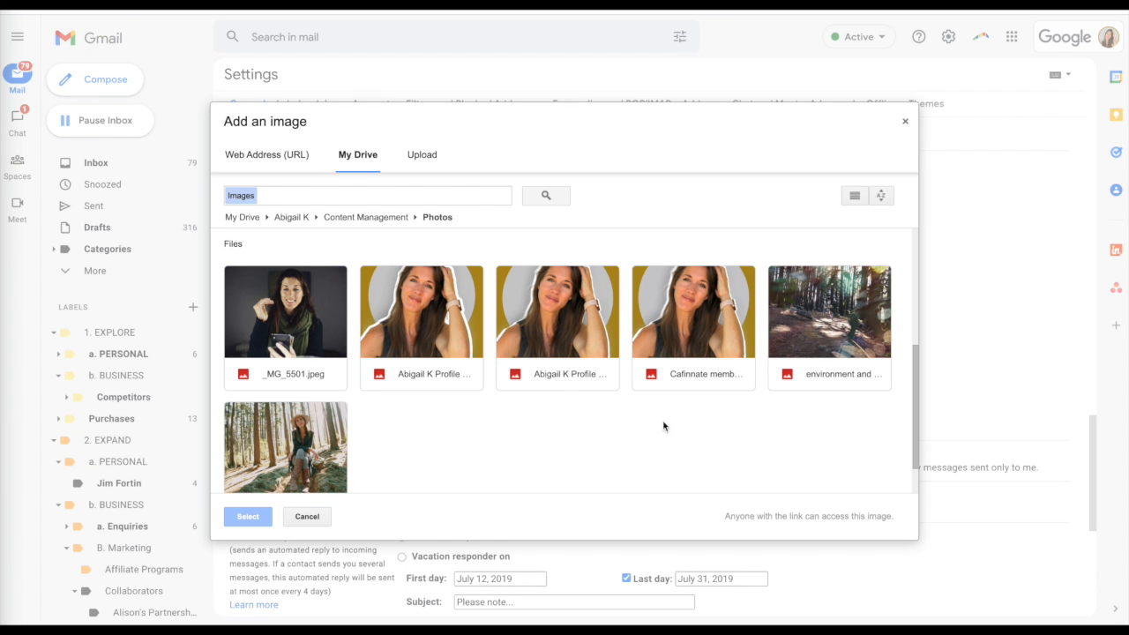
left_click(685, 348)
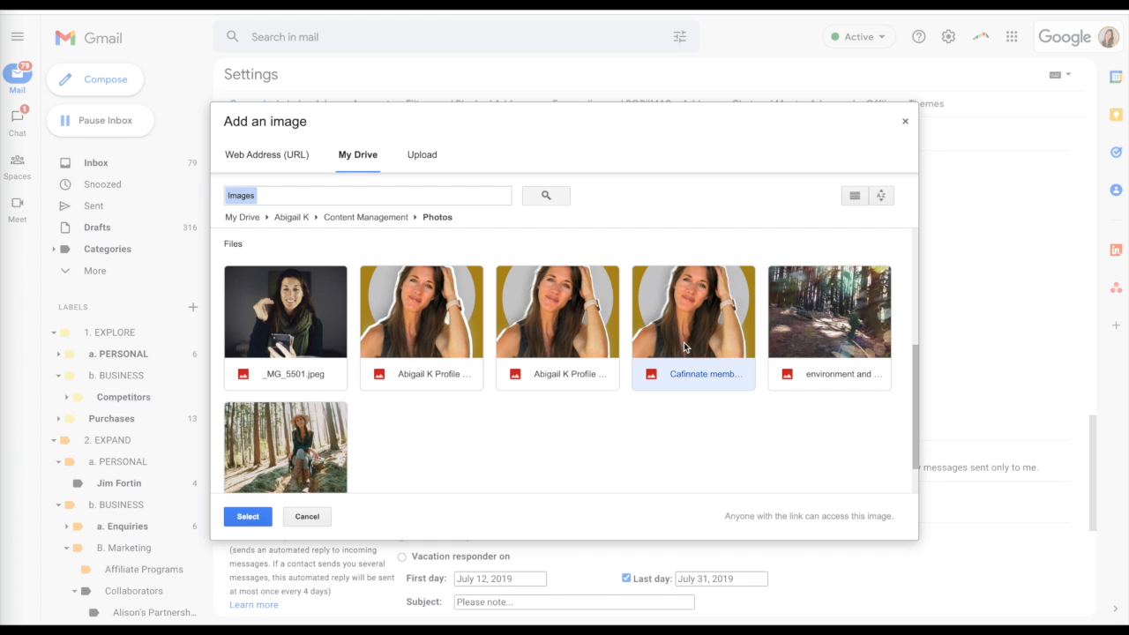
left_click(253, 517)
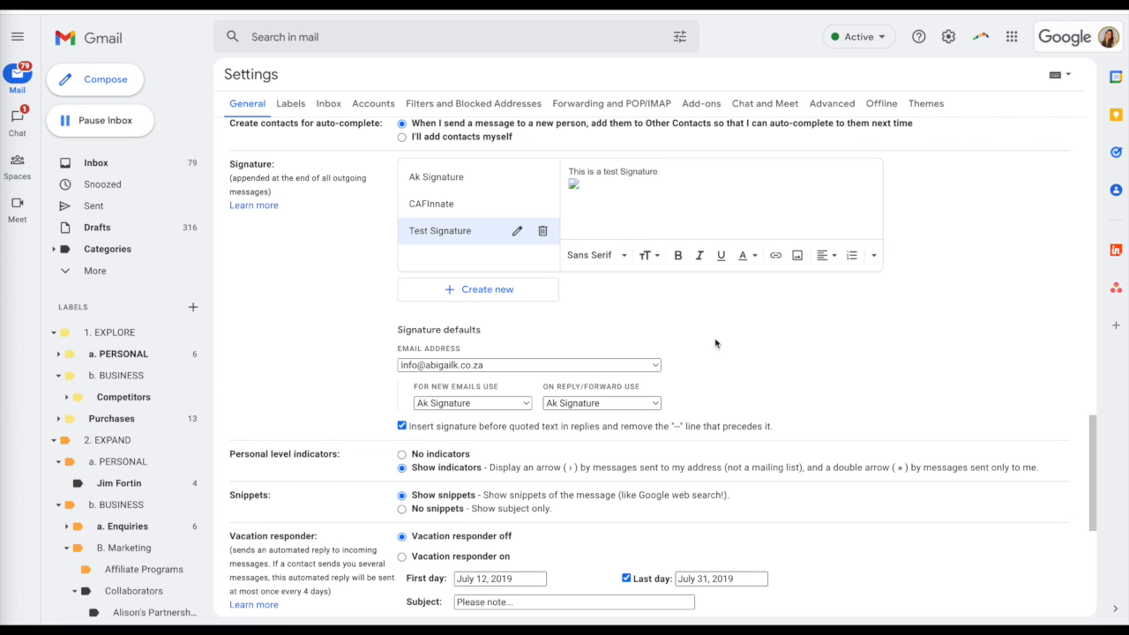
left_click(504, 369)
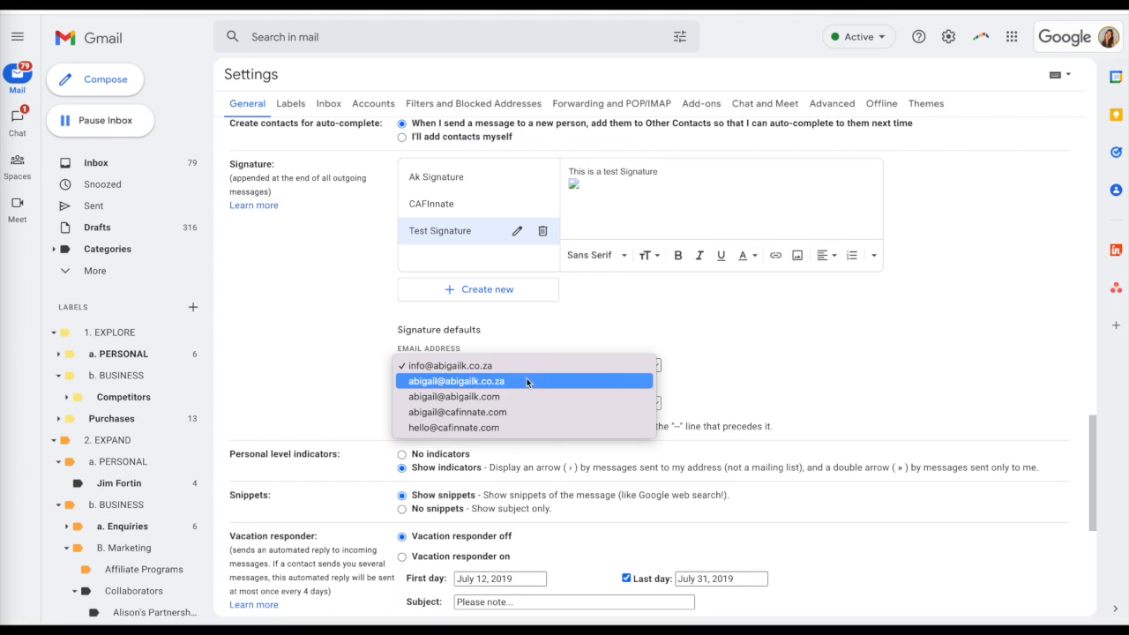
left_click(525, 397)
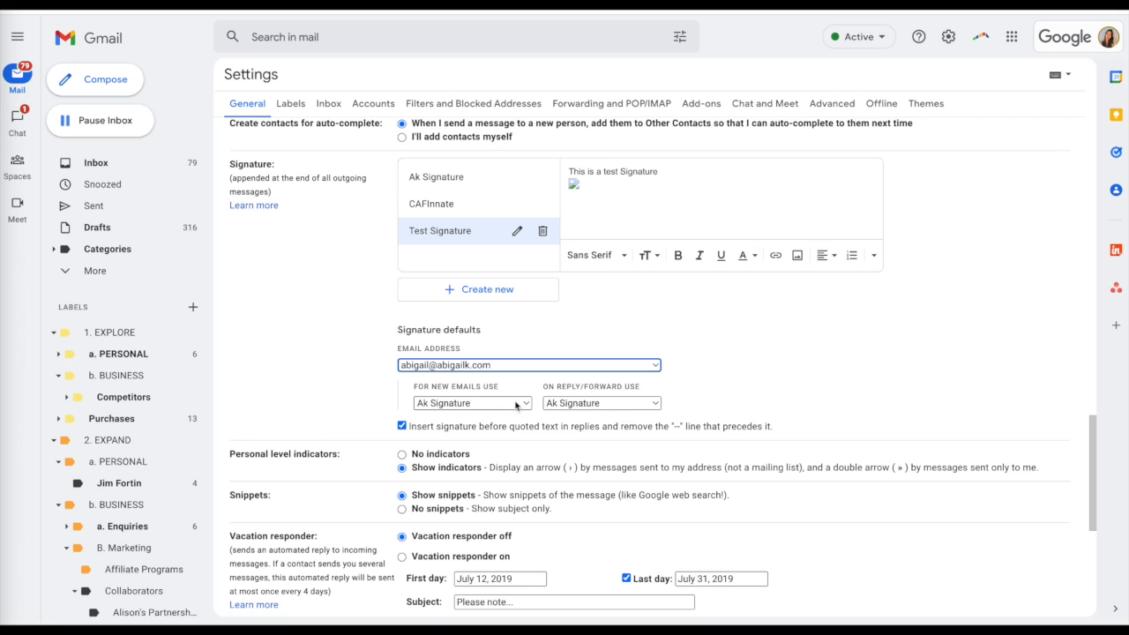
left_click(525, 403)
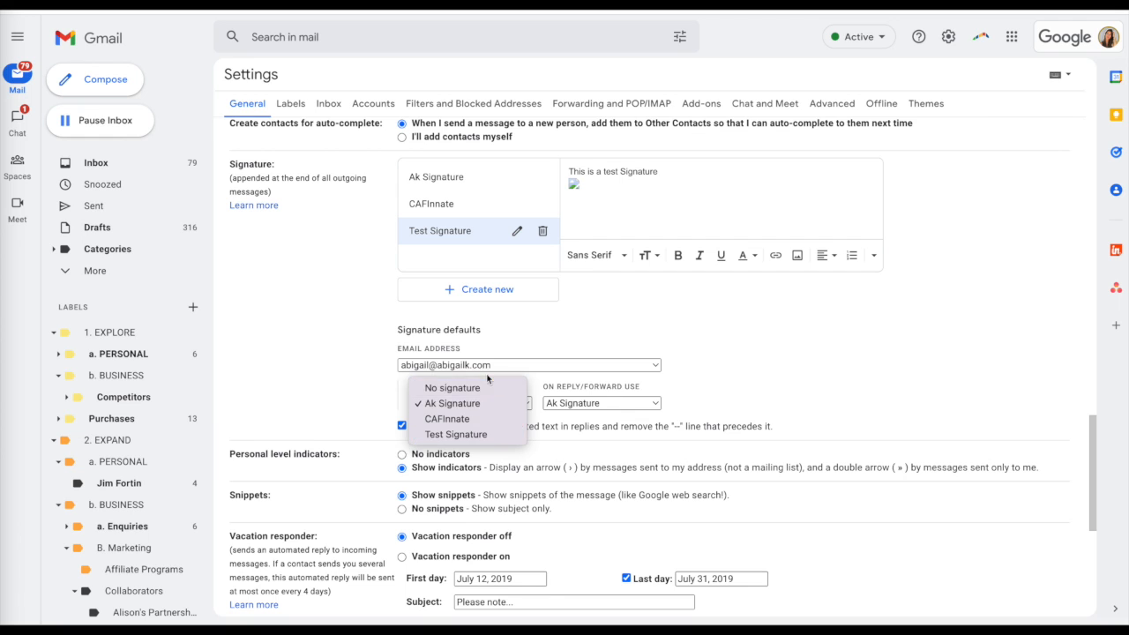
left_click(719, 382)
Step: Set CAFInnate as the default signature for new emails and replies/forwards from the personal cafinnate.com address, and save the settings
left_click(625, 369)
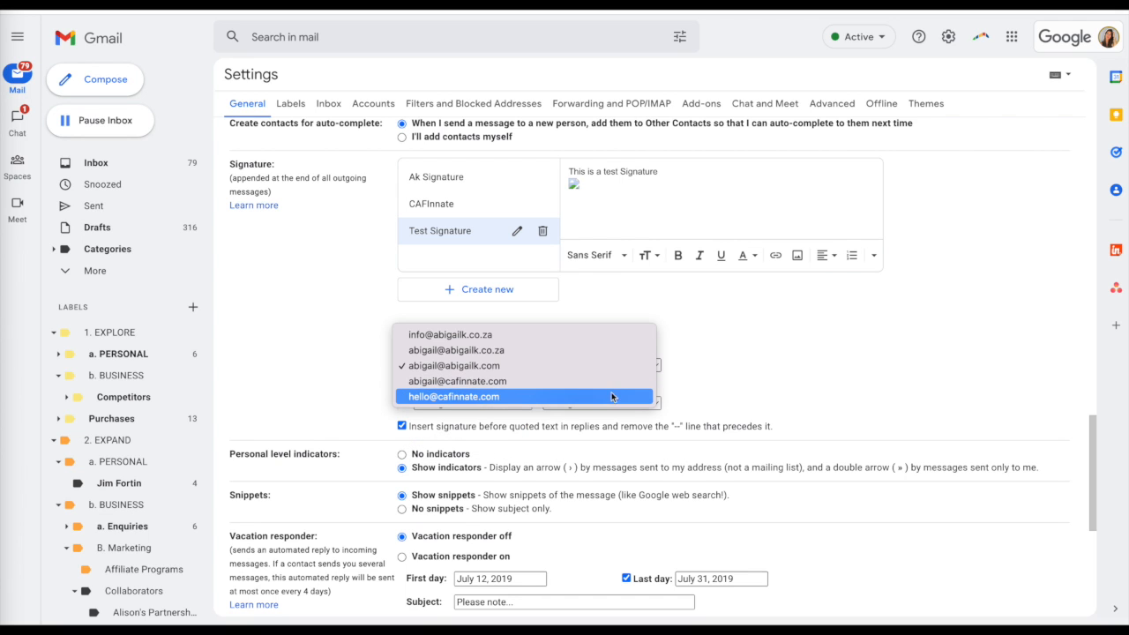
left_click(610, 380)
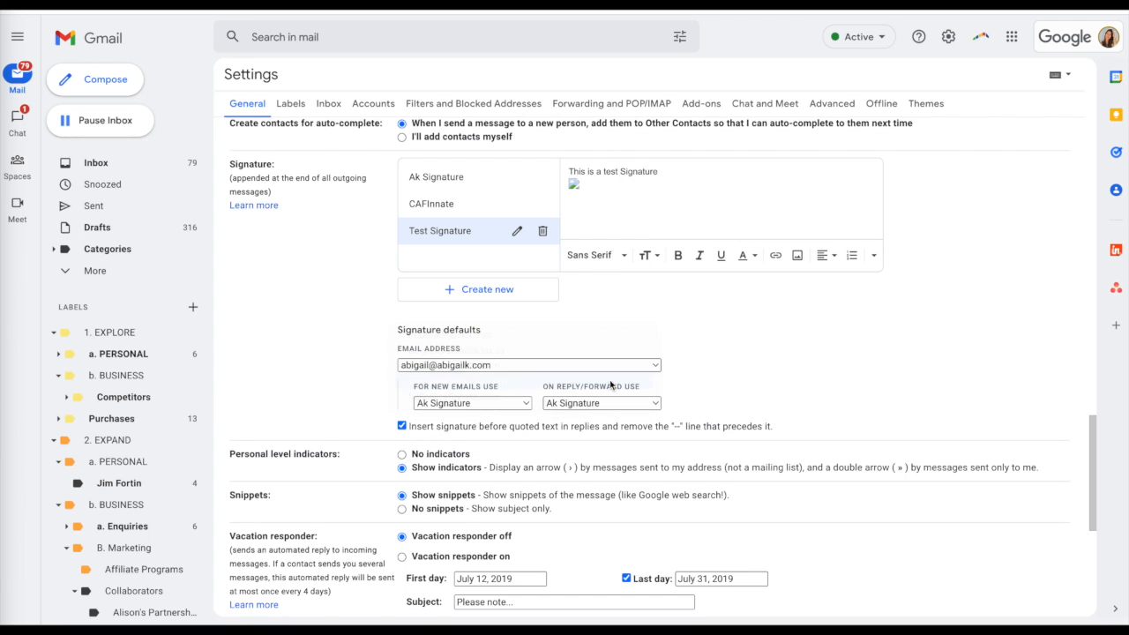
left_click(522, 403)
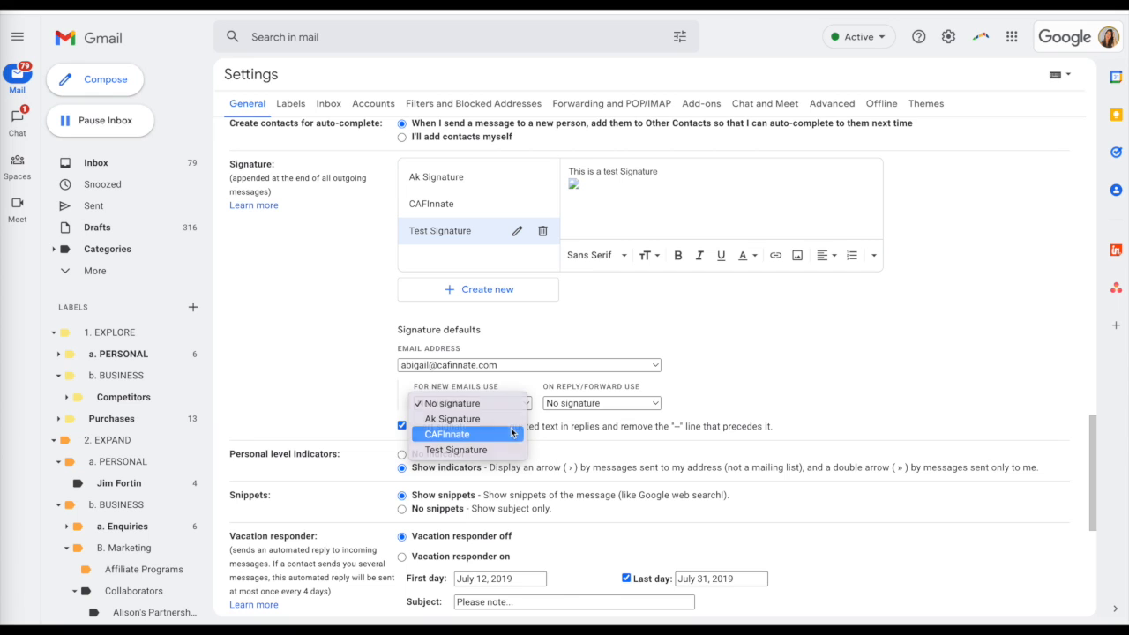
left_click(512, 432)
left_click(618, 403)
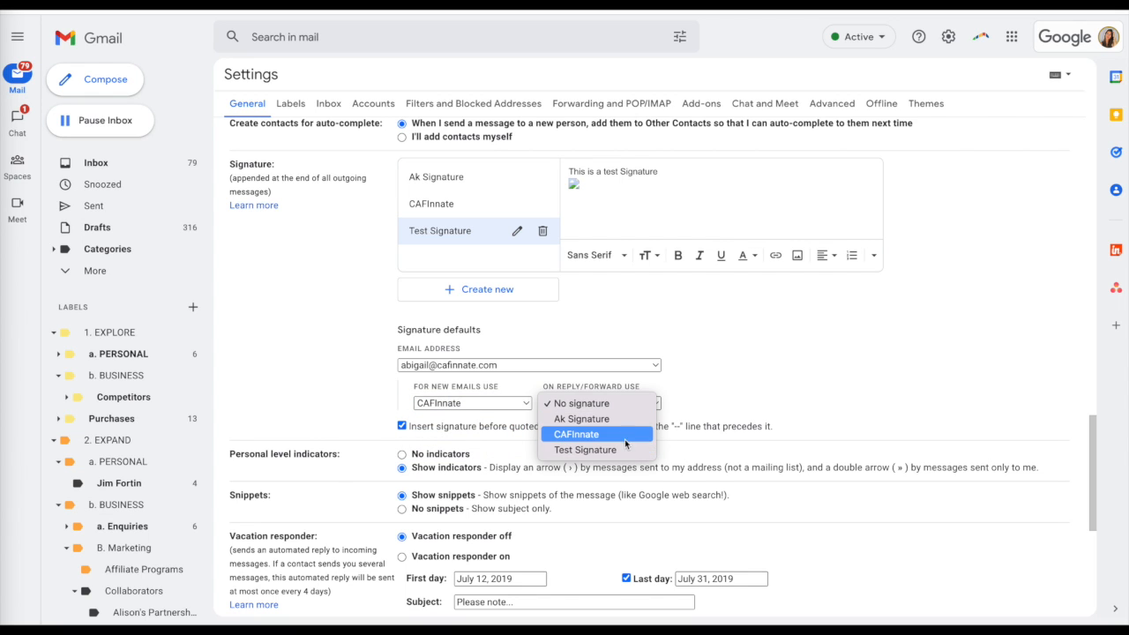
left_click(625, 437)
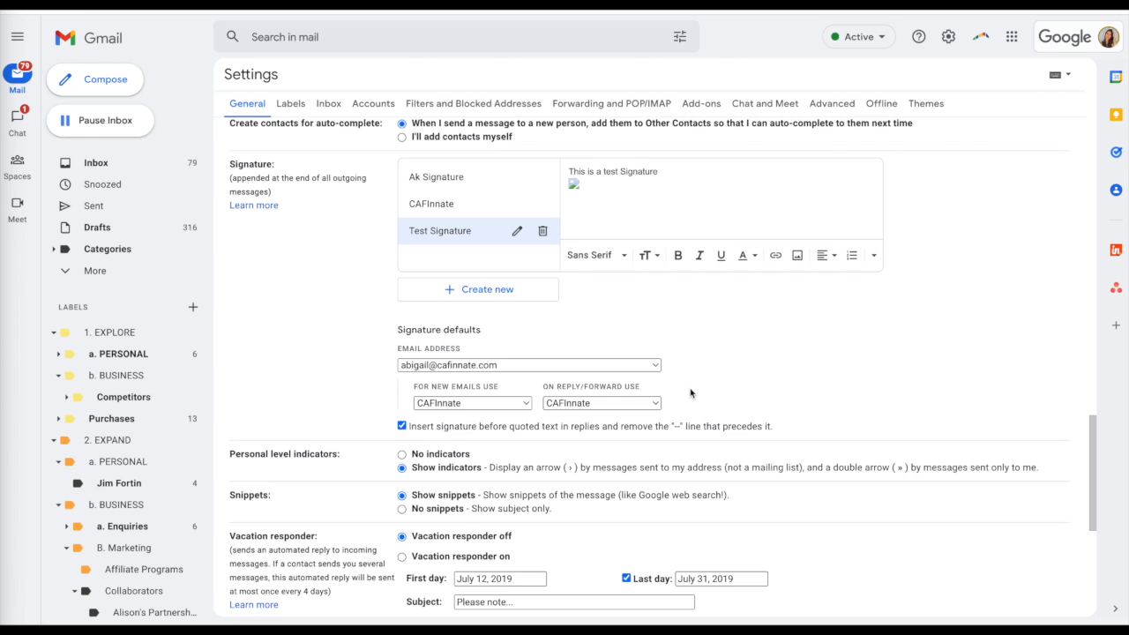
scroll(691, 393, "down", 5)
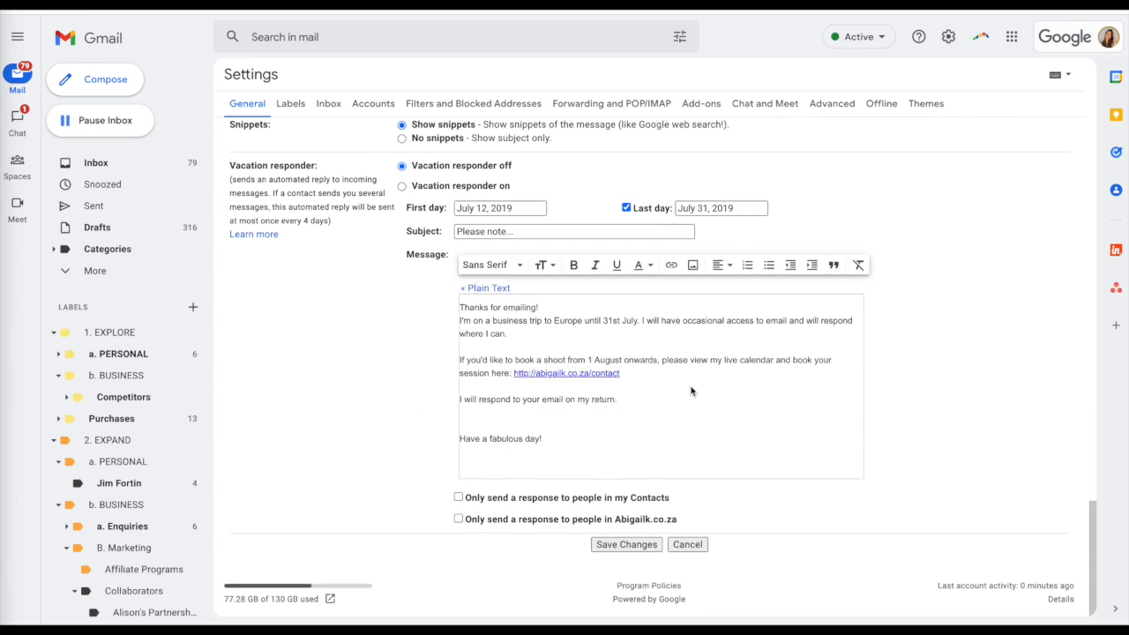
left_click(630, 545)
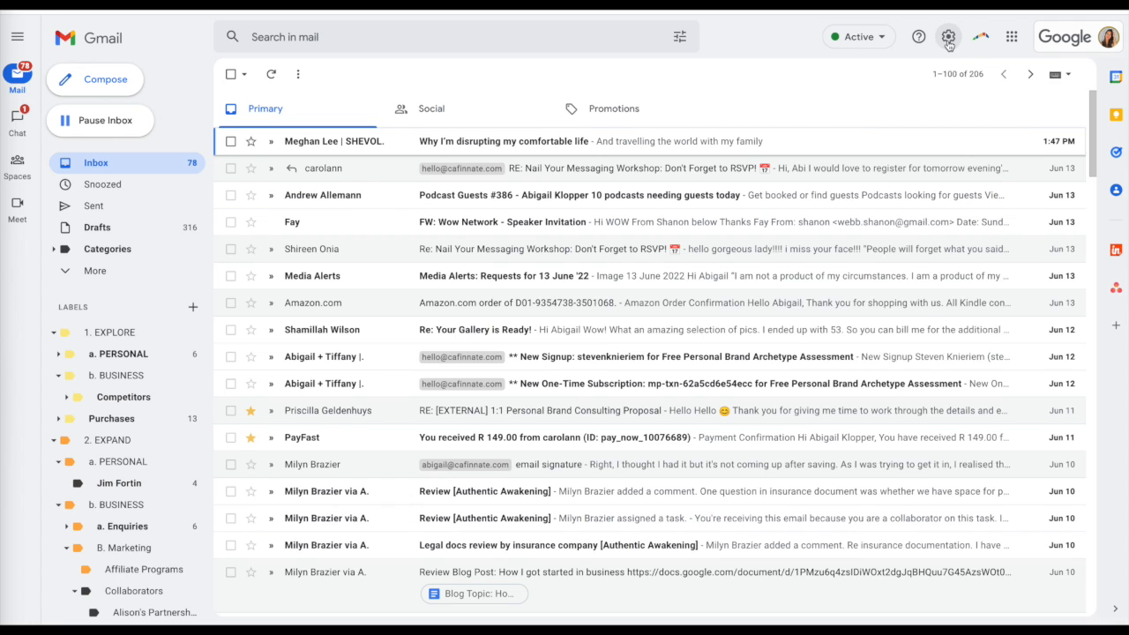
Step: Reopen the full general settings and select Test Signature in the signature section
left_click(948, 36)
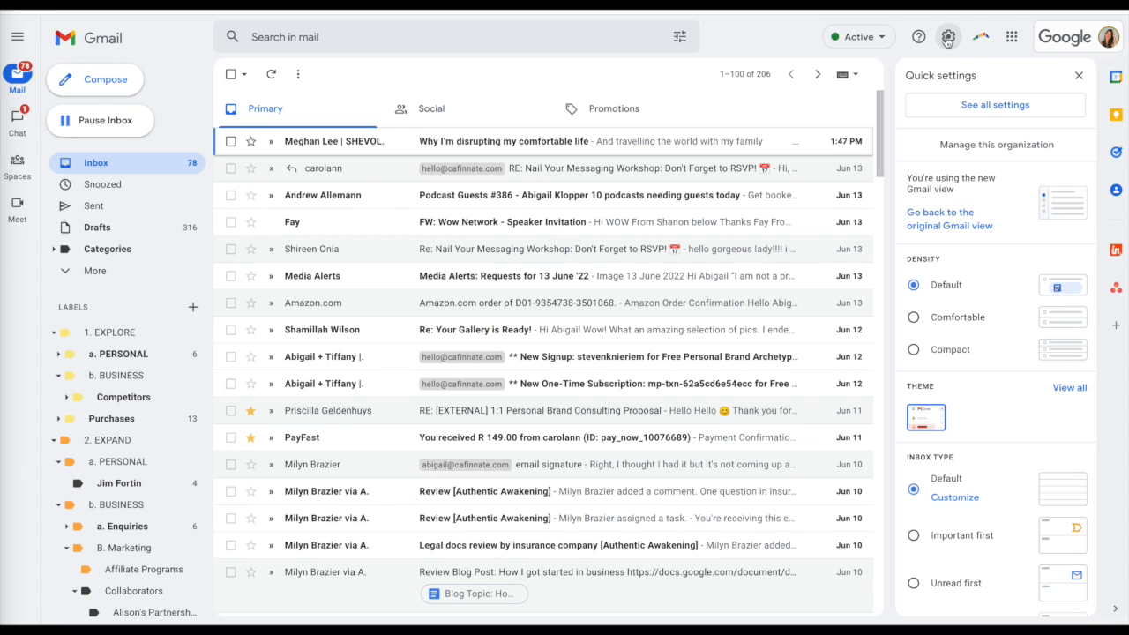
left_click(985, 113)
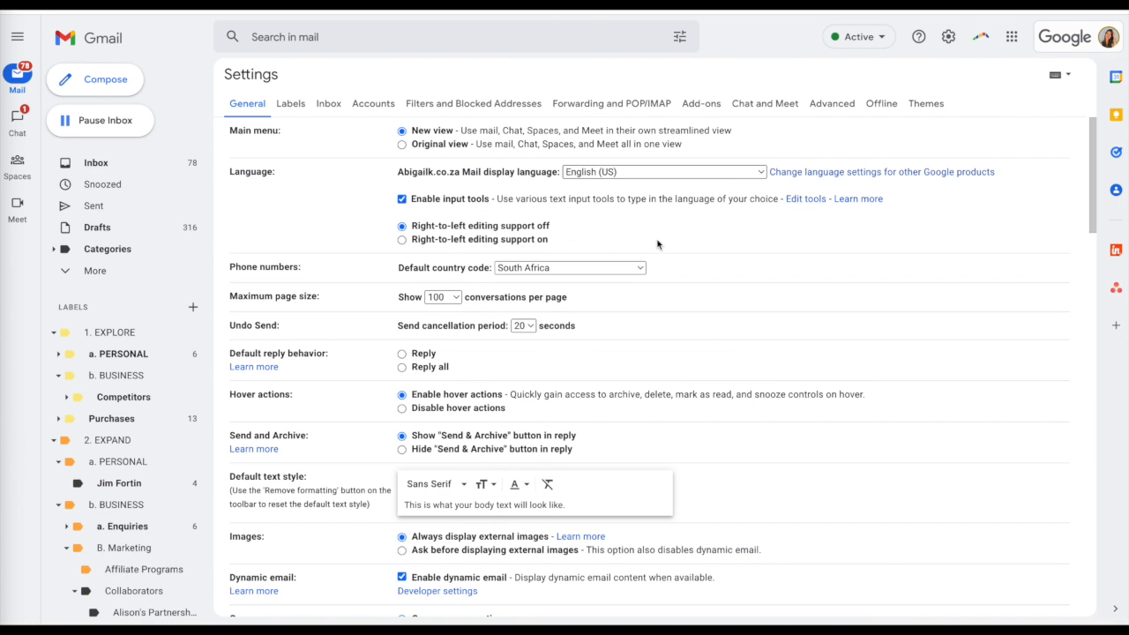
scroll(567, 508, "down", 2)
scroll(568, 508, "down", 15)
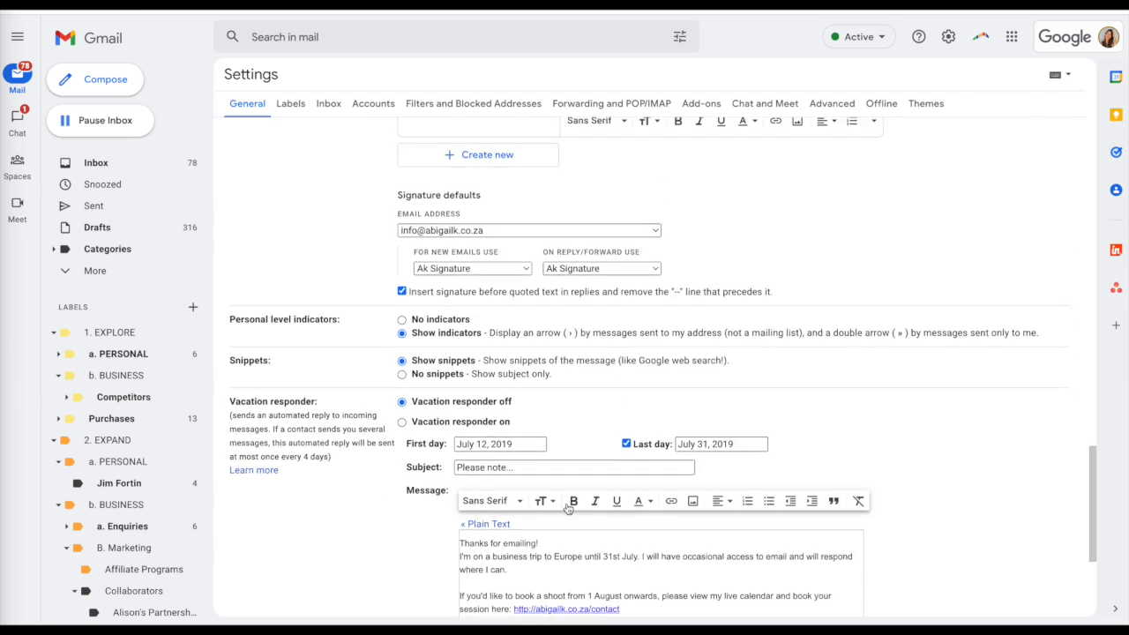
scroll(567, 519, "up", 3)
left_click(437, 373)
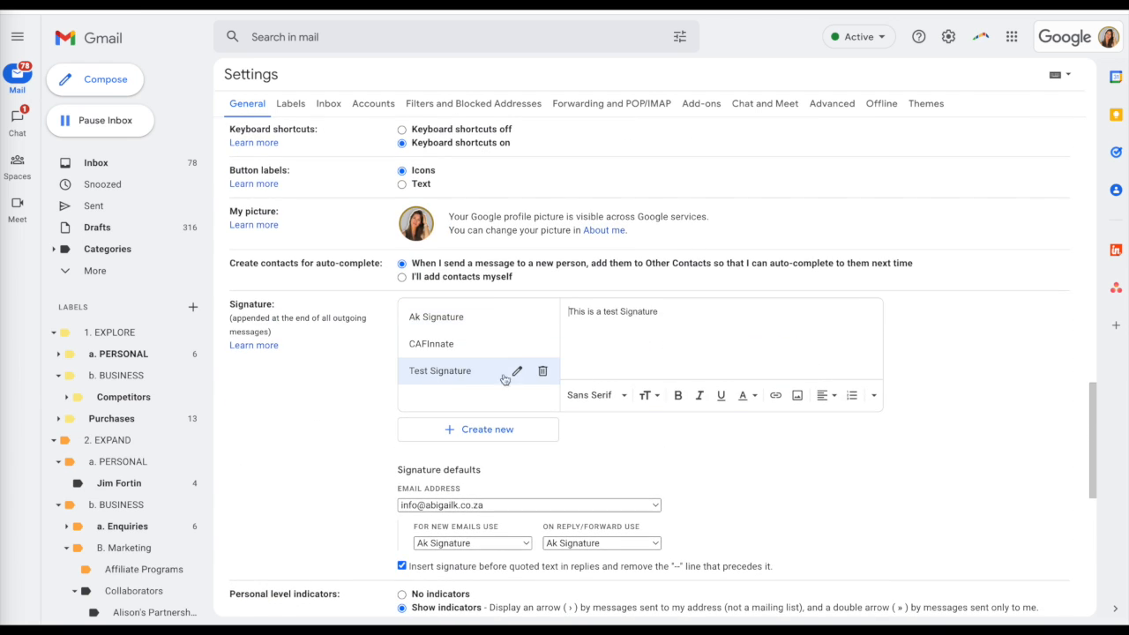
Step: Paste the profile photo below the text in Test Signature, resize it to Small, and add a blank line above it
key("ctrl+v")
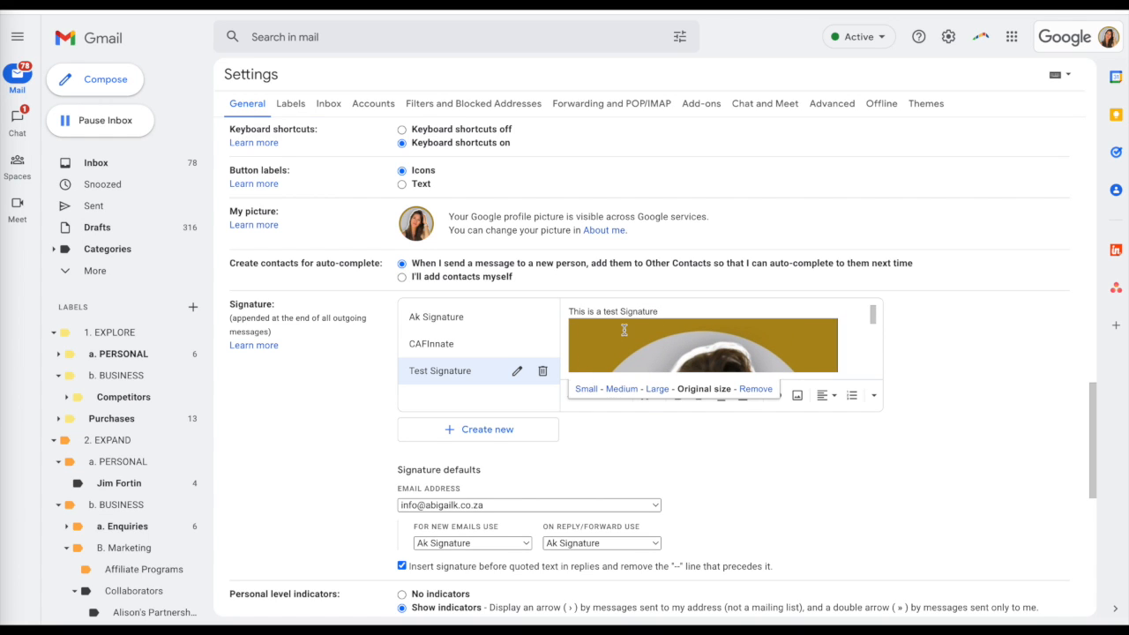
left_click(585, 389)
left_click(676, 311)
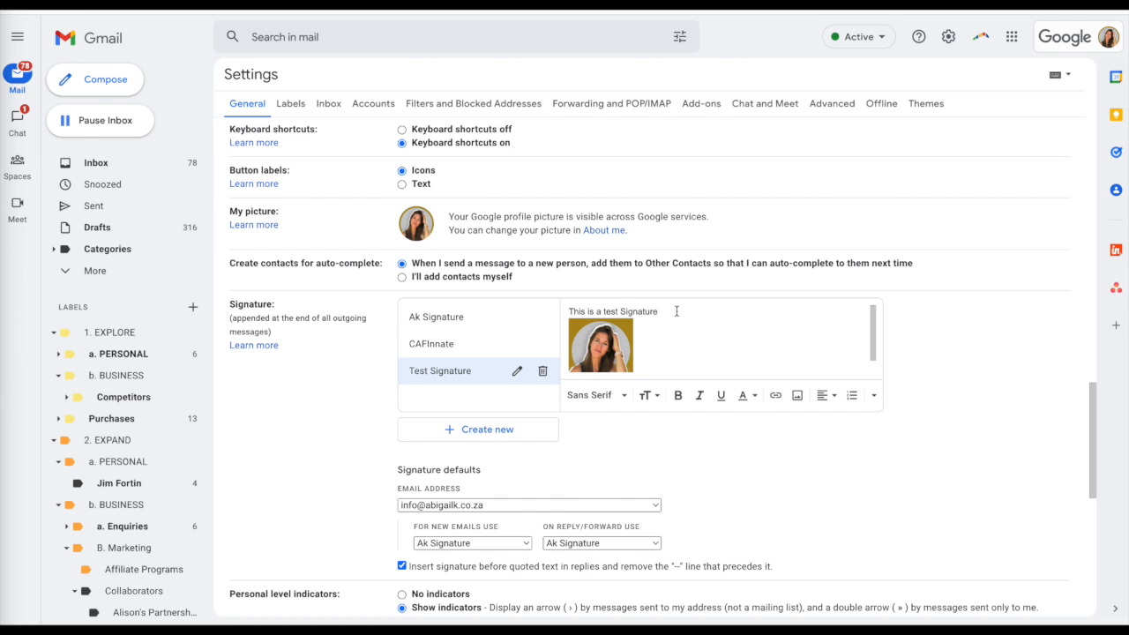
key("Return")
scroll(698, 326, "down", 2)
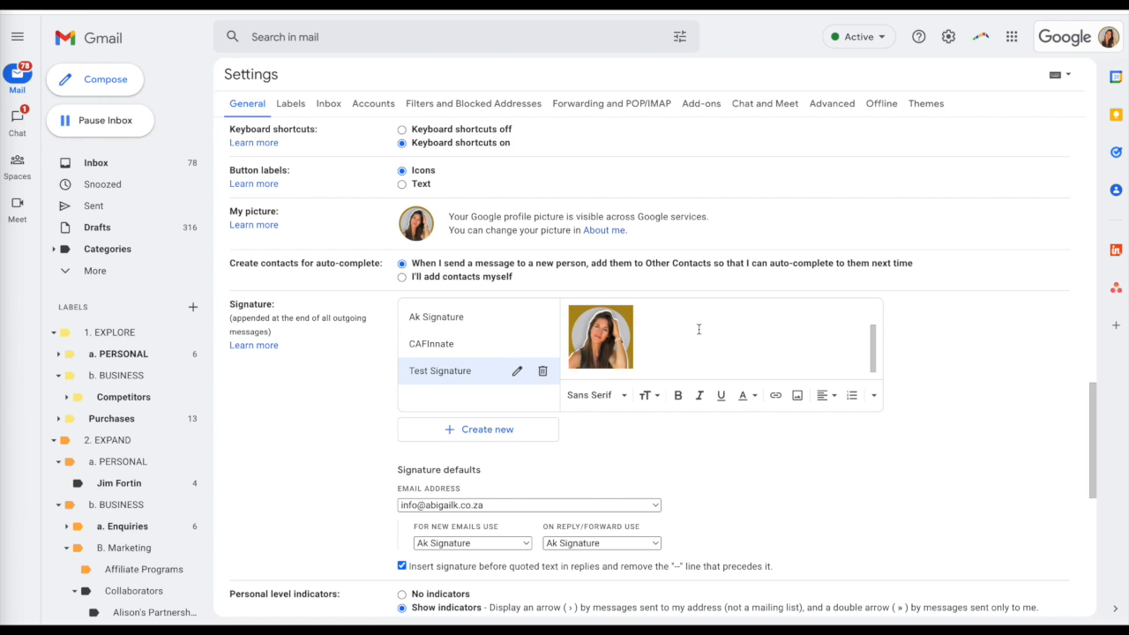
scroll(697, 327, "up", 2)
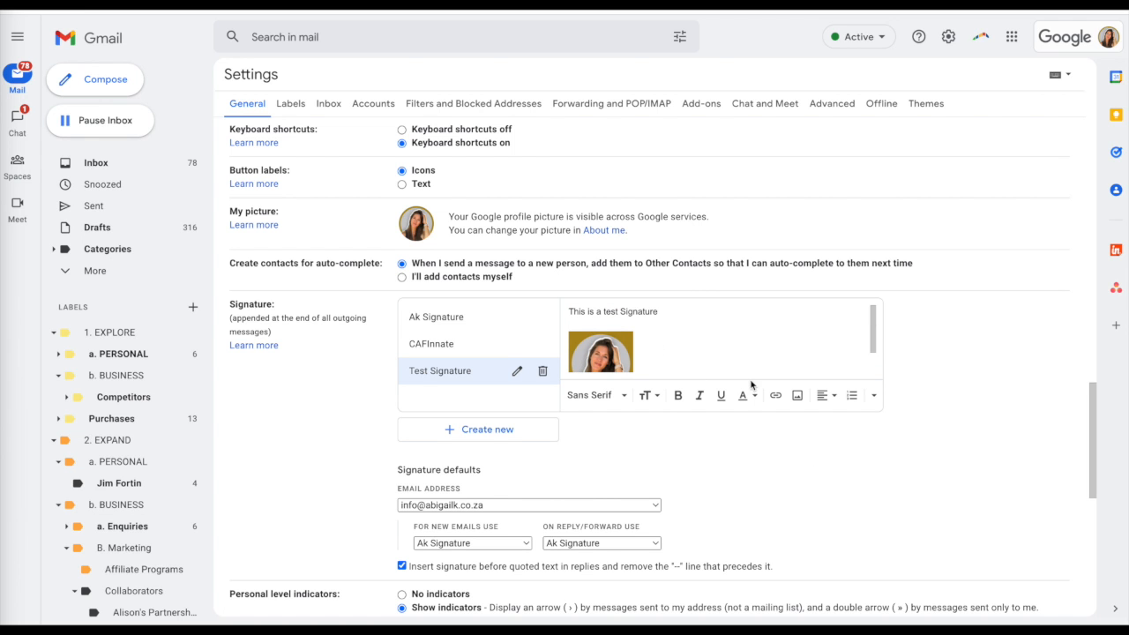
Step: Save the settings with the edited Test Signature
scroll(774, 481, "down", 1)
scroll(774, 481, "down", 5)
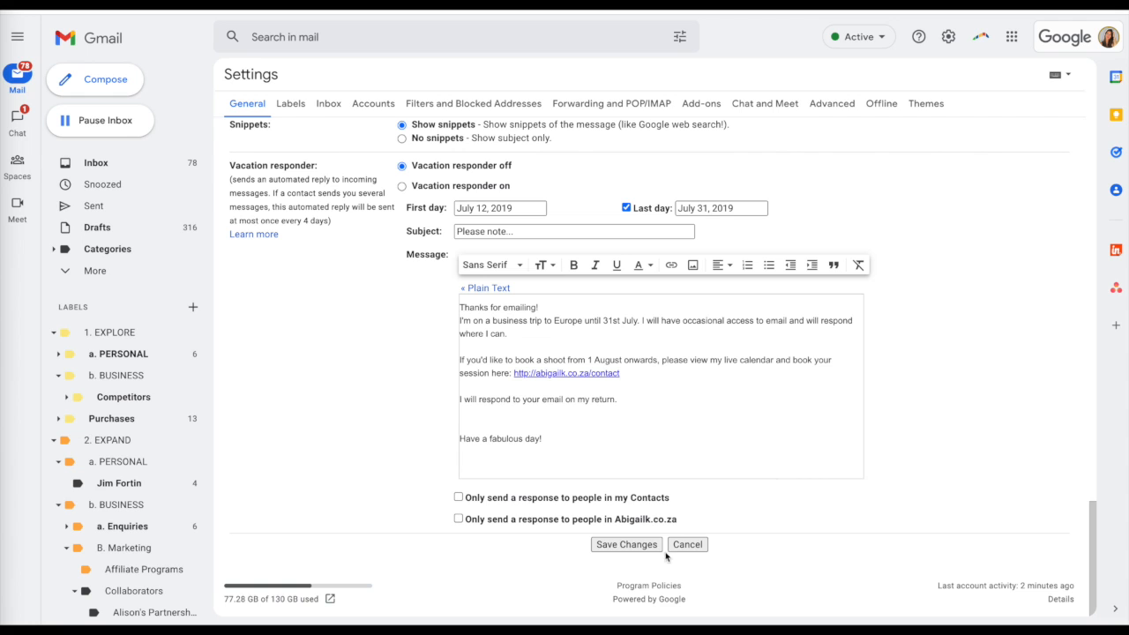
left_click(627, 544)
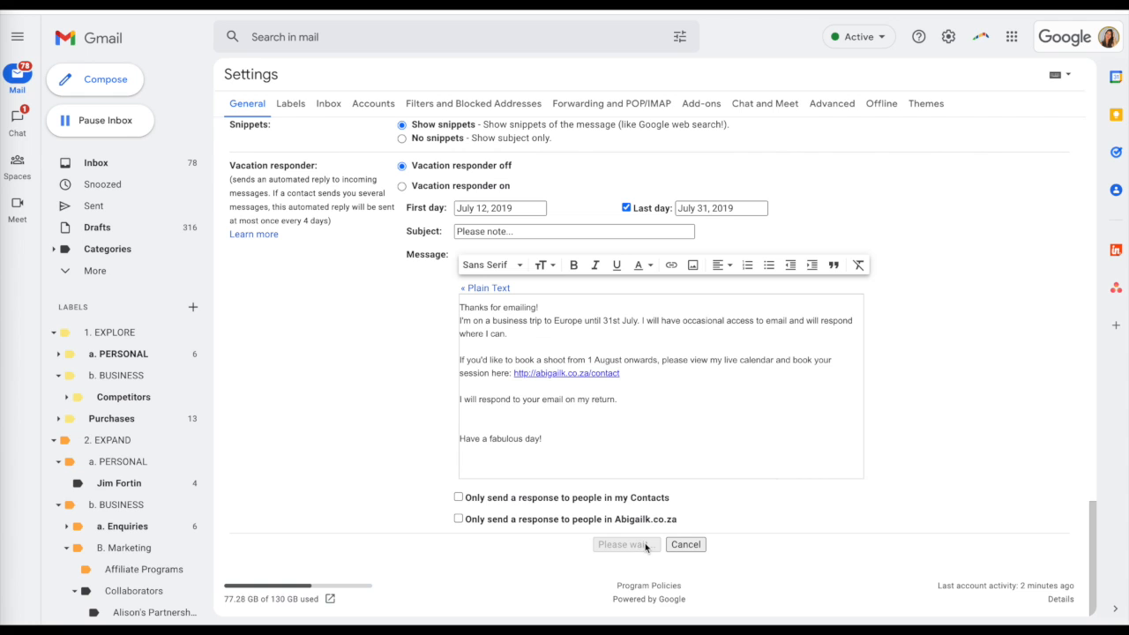
Step: Start a new message and switch the sender to the personal cafinnate.com address
left_click(105, 79)
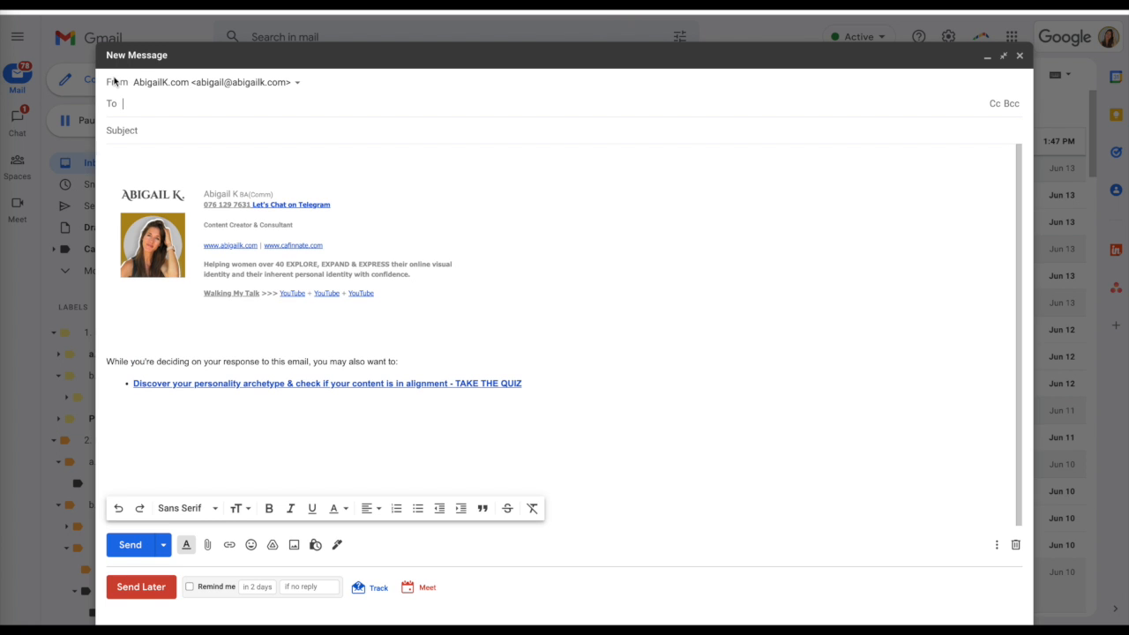
left_click(298, 85)
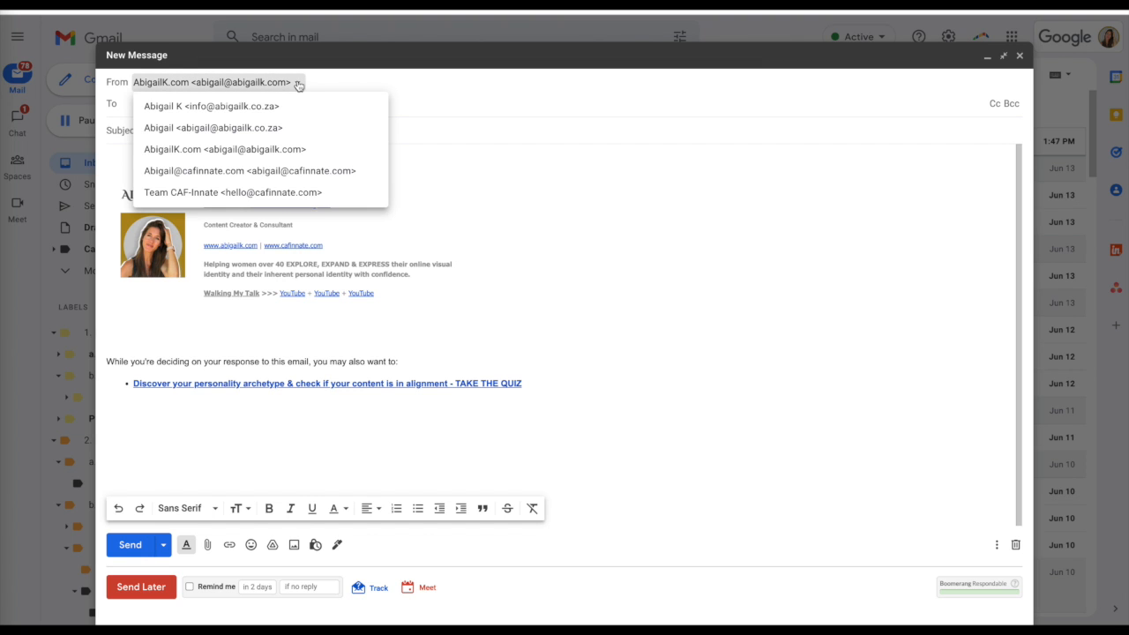
left_click(278, 173)
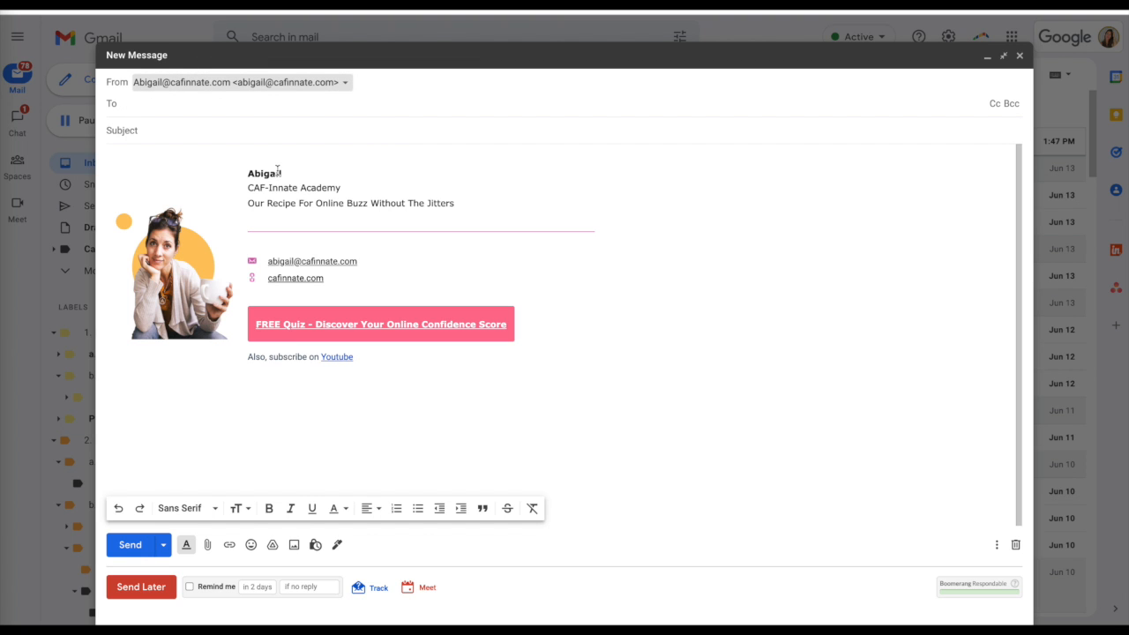
left_click(346, 83)
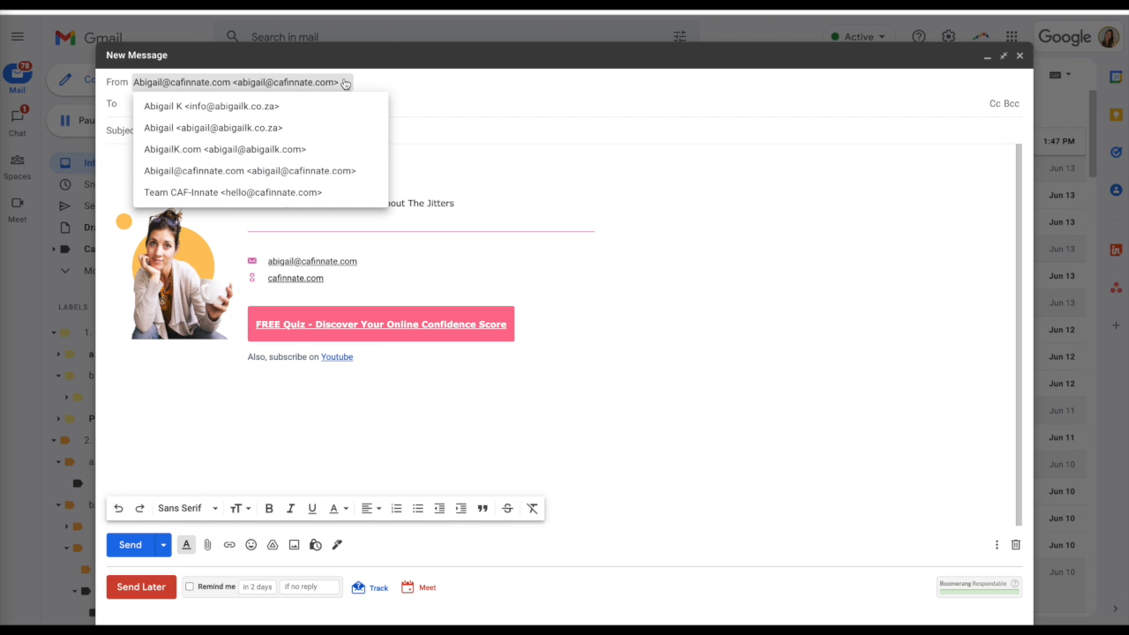
left_click(267, 106)
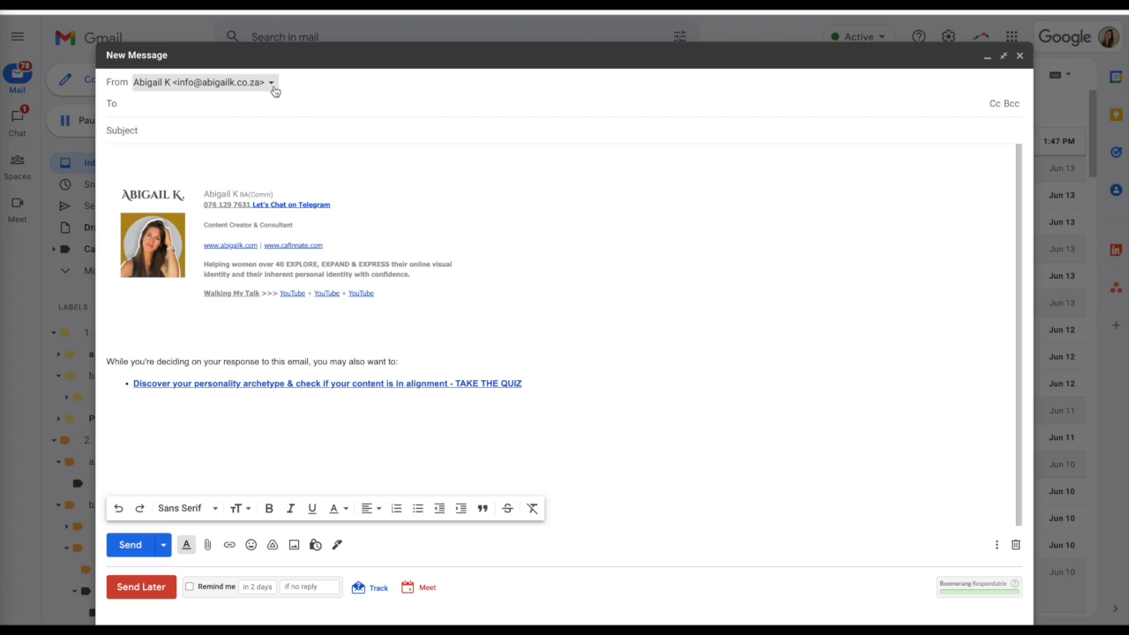
left_click(273, 85)
left_click(268, 128)
left_click(275, 84)
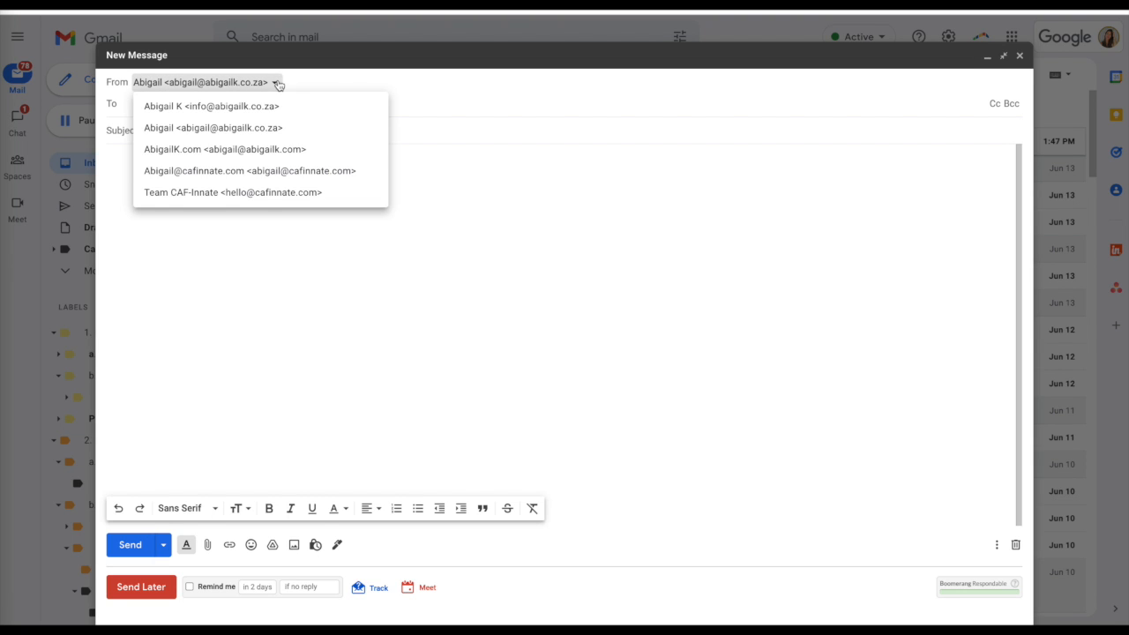
left_click(264, 152)
left_click(298, 83)
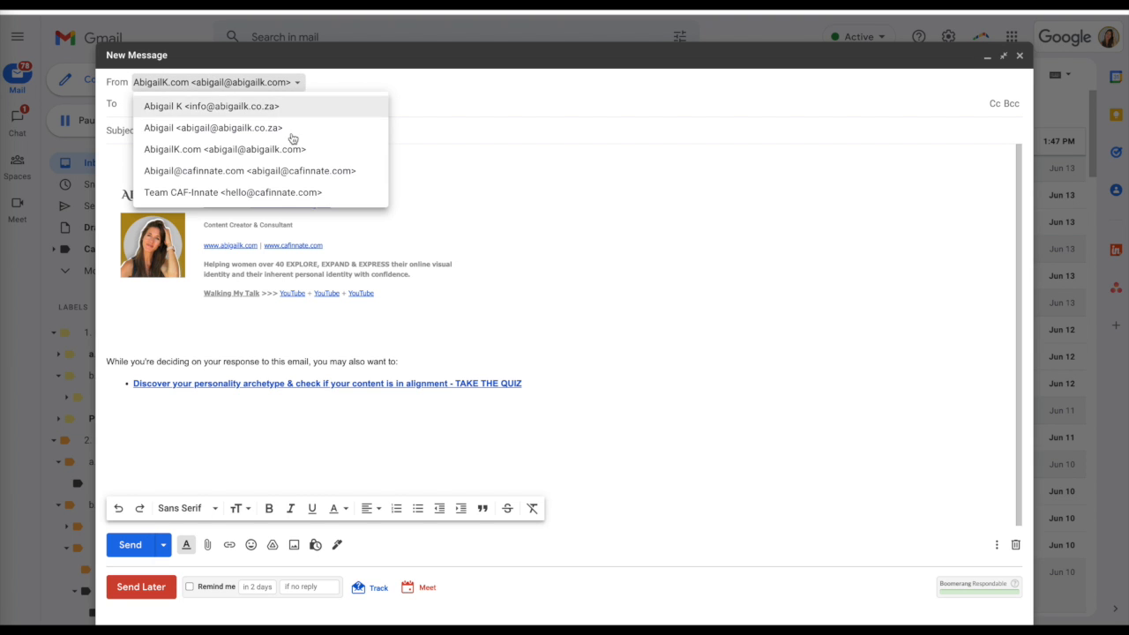
left_click(290, 178)
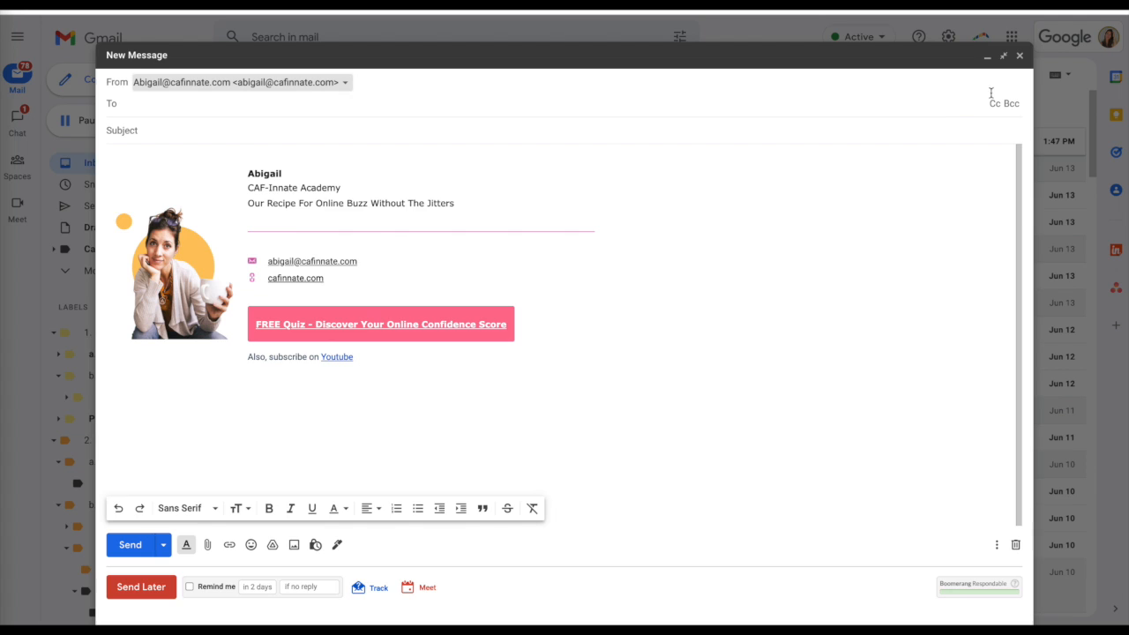
Step: Close the new message and open the signature section of the full mail settings
left_click(1020, 55)
left_click(948, 40)
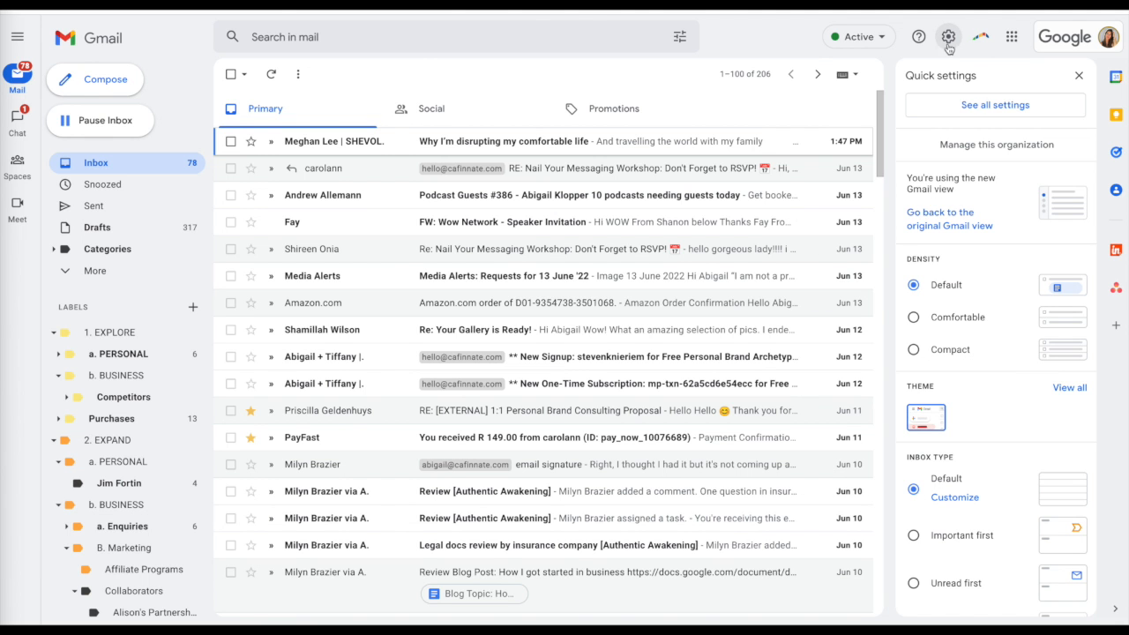
left_click(1000, 110)
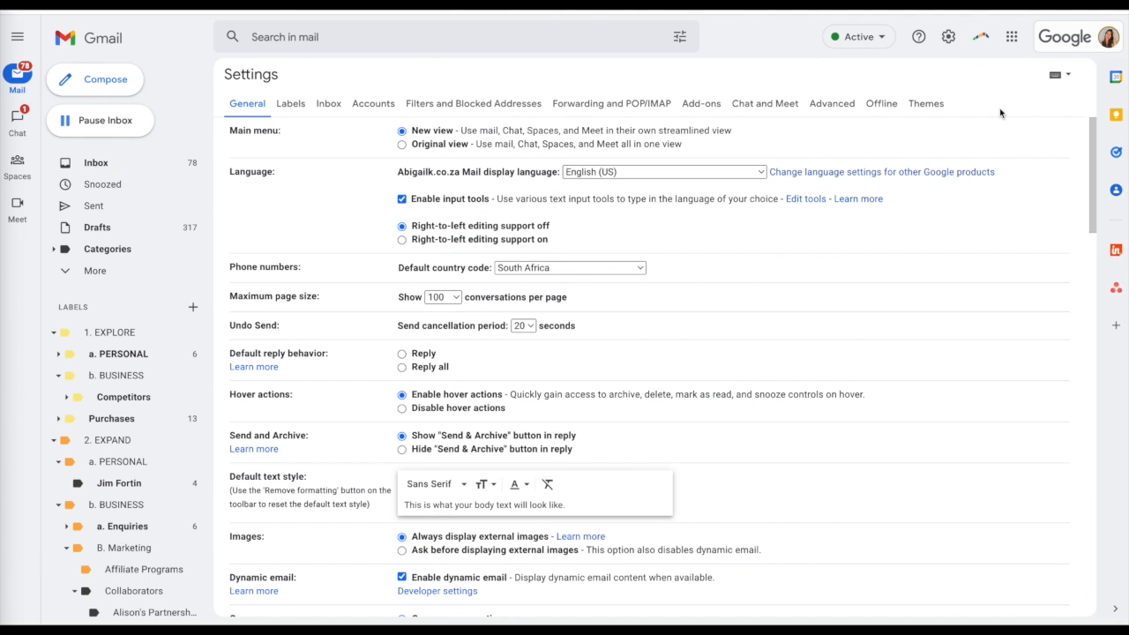
scroll(499, 506, "down", 20)
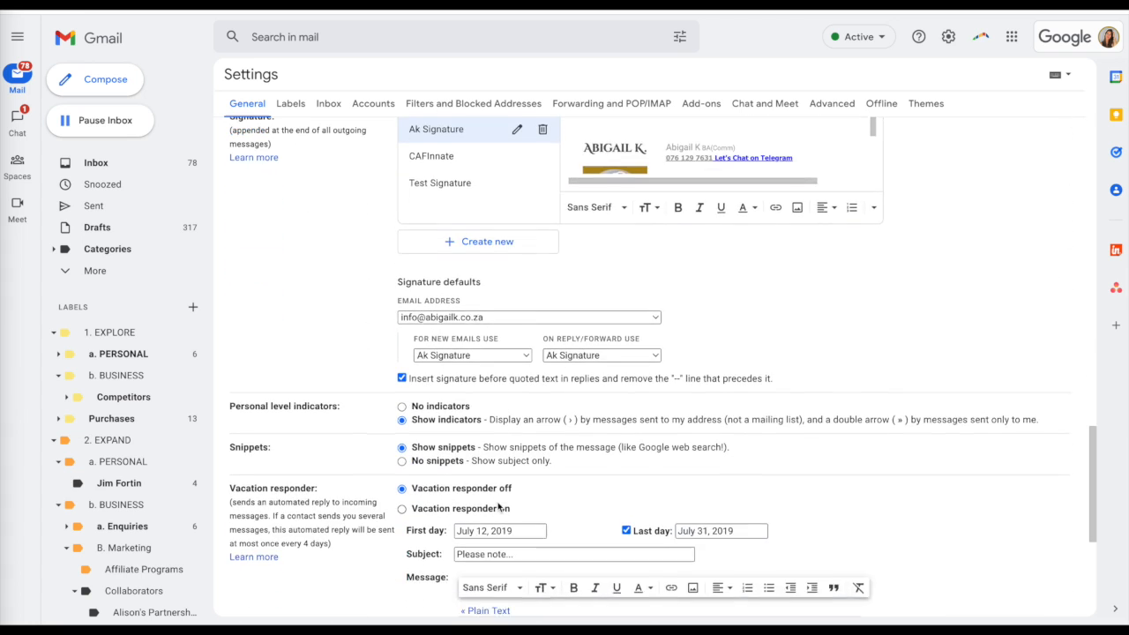
scroll(497, 506, "up", 1)
scroll(486, 464, "down", 1)
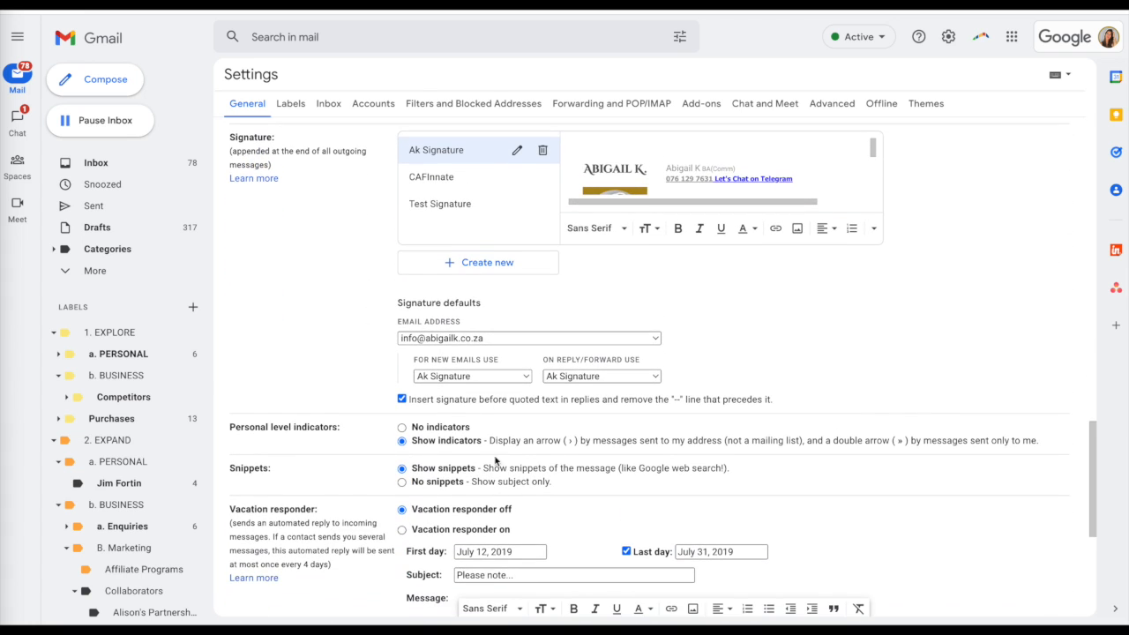
left_click(522, 378)
left_click(498, 407)
left_click(640, 379)
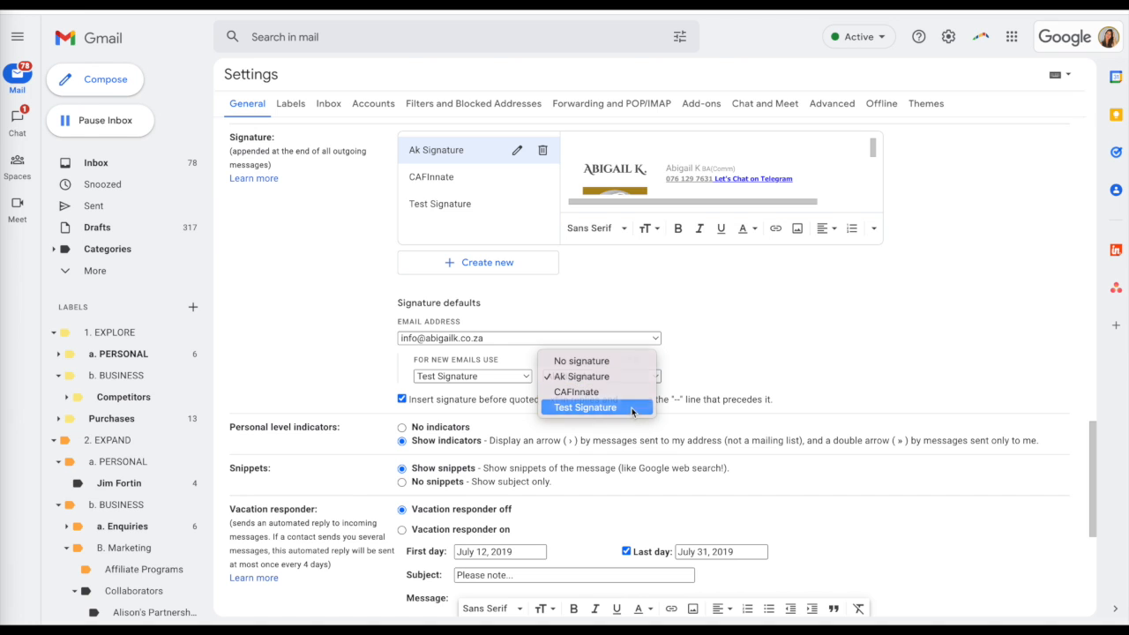
left_click(633, 408)
scroll(779, 349, "down", 5)
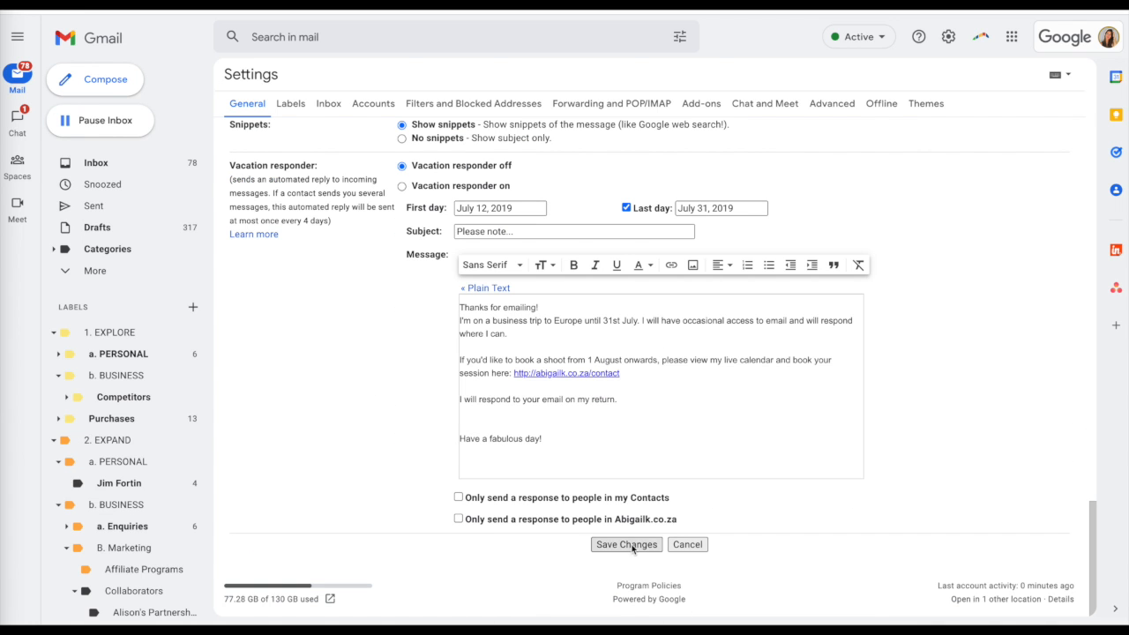
left_click(628, 544)
left_click(89, 79)
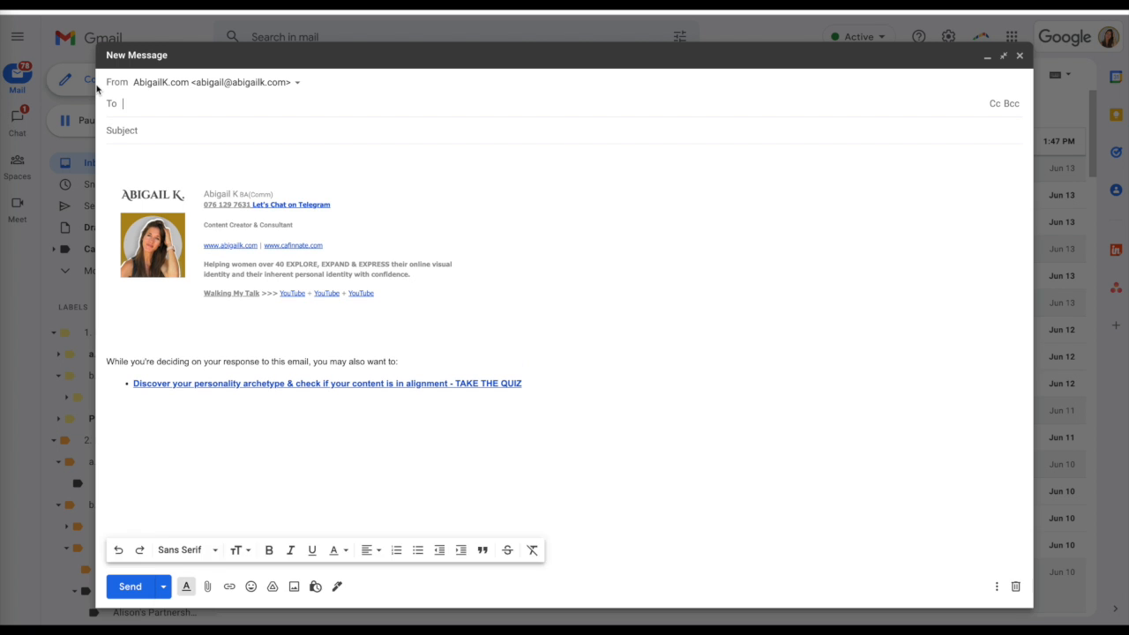
left_click(285, 87)
left_click(292, 109)
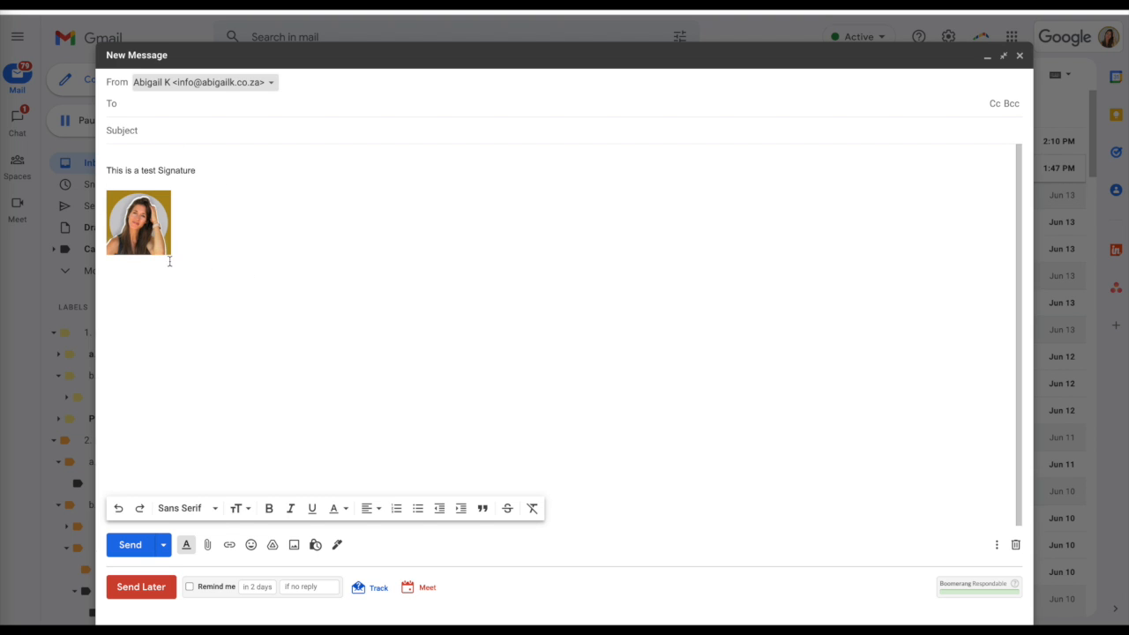
Step: Examine the signature choices offered within the new message, keeping the current signature selected
left_click(240, 327)
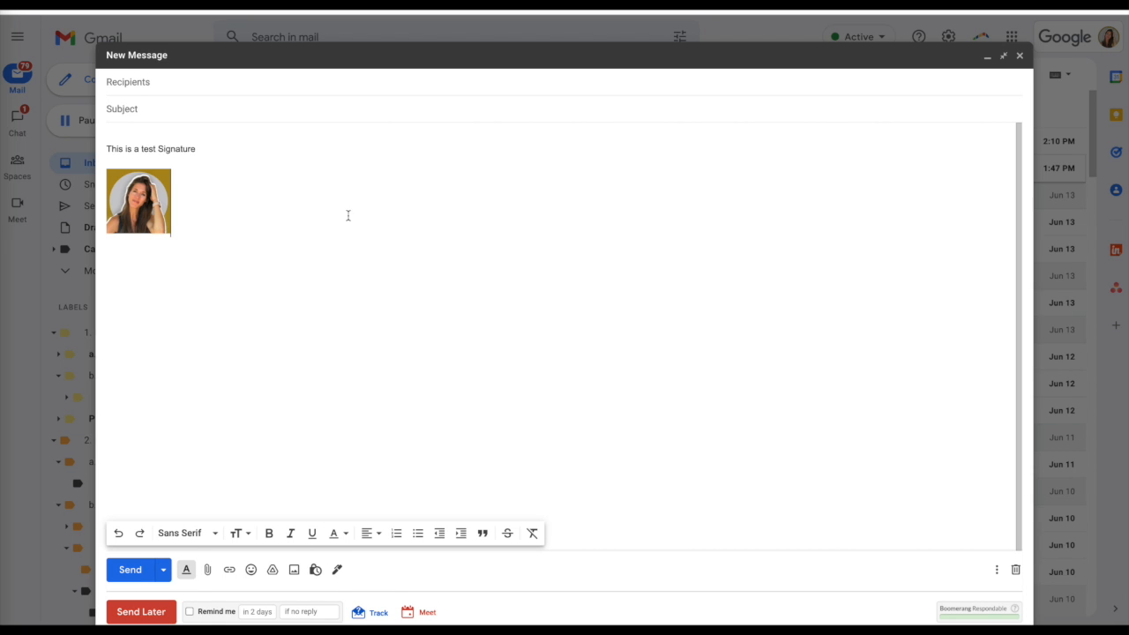
left_click(337, 571)
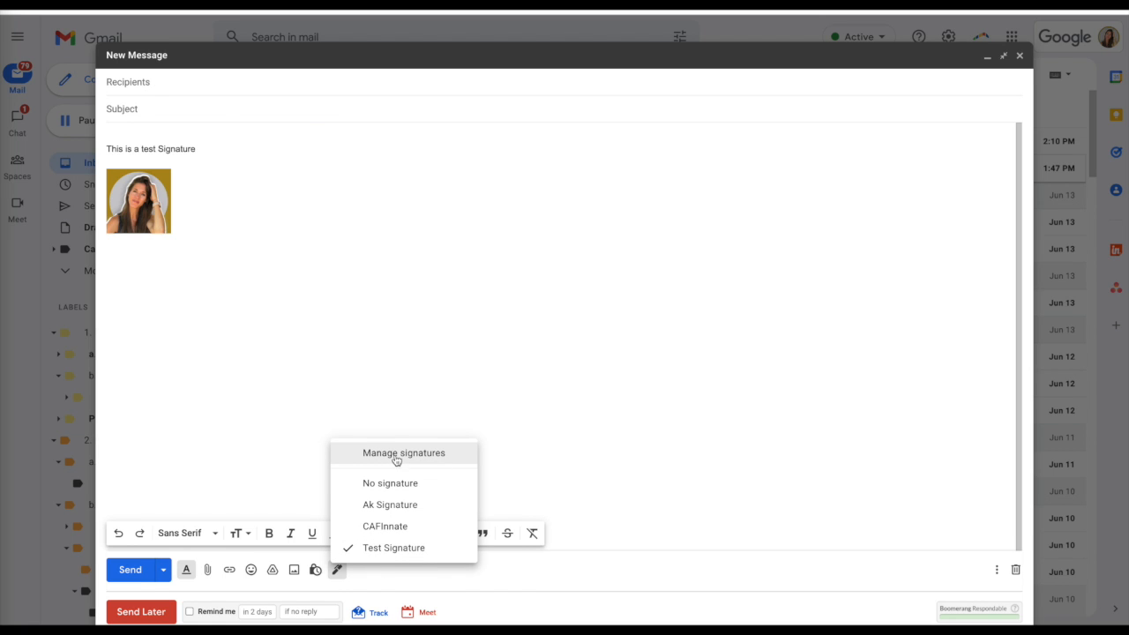
left_click(407, 370)
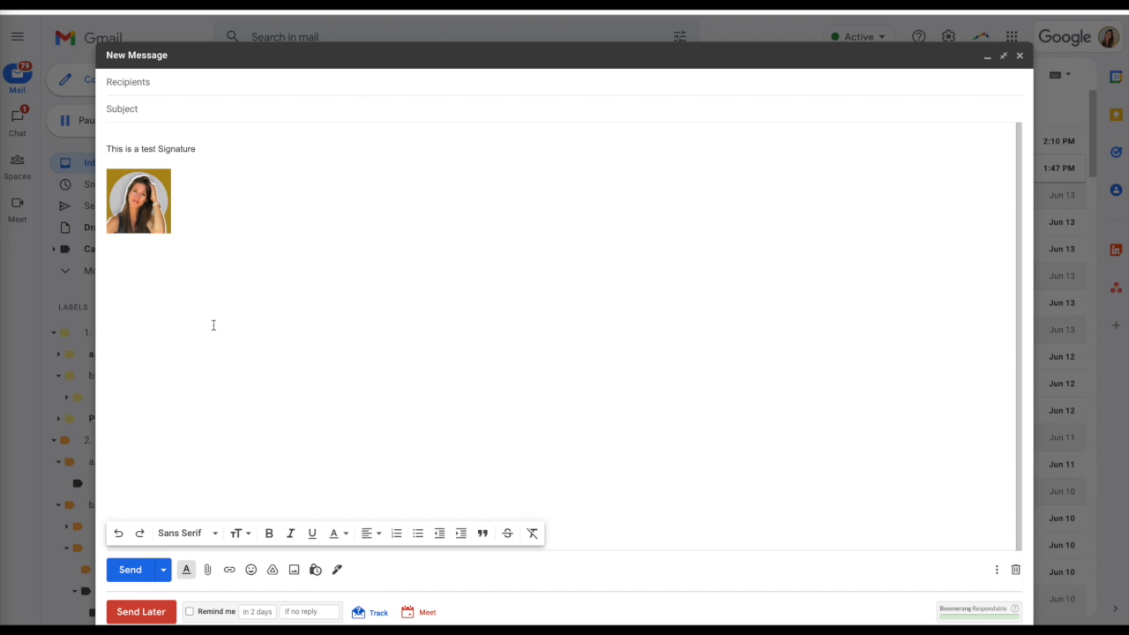